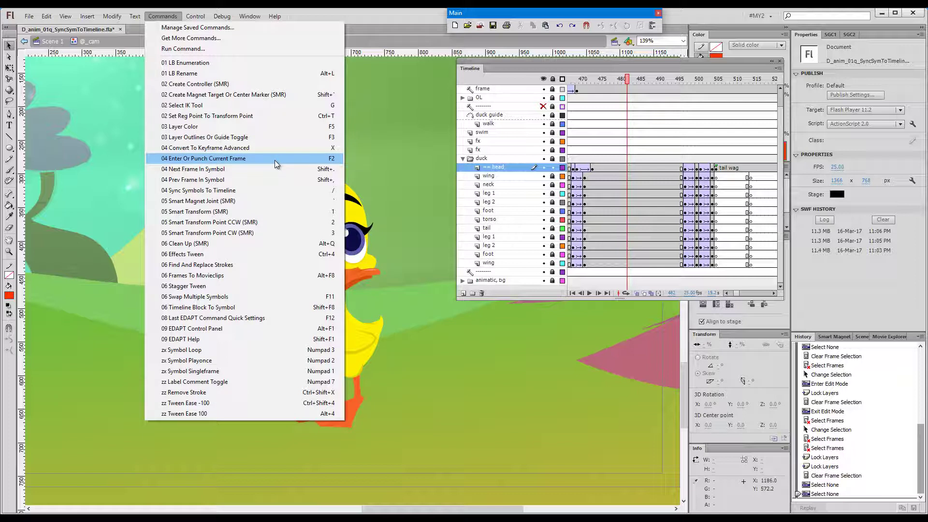
- Show the EDAPT Help 4.0.0 window listing every EDAPT command
left_click(279, 341)
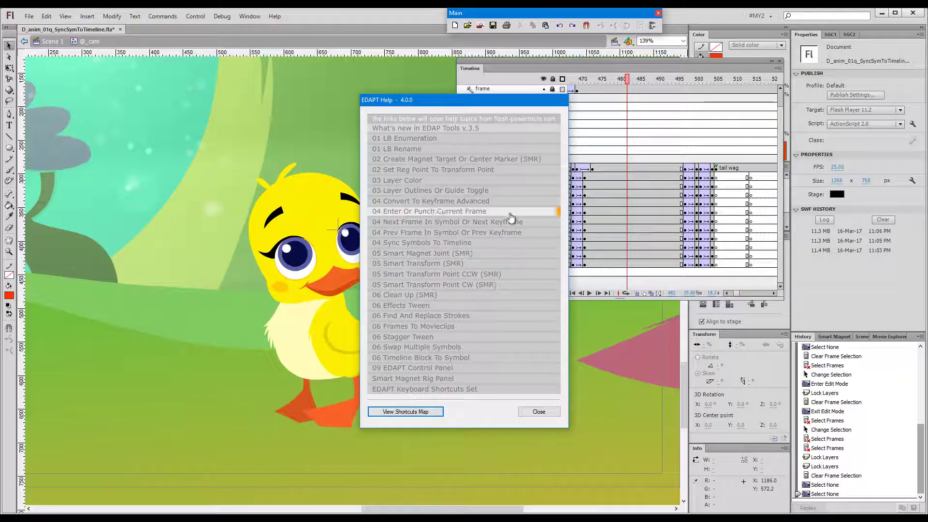
- Read the online Enter Or Punch Current Frame help page in Opera, then minimise the browser
left_click(539, 216)
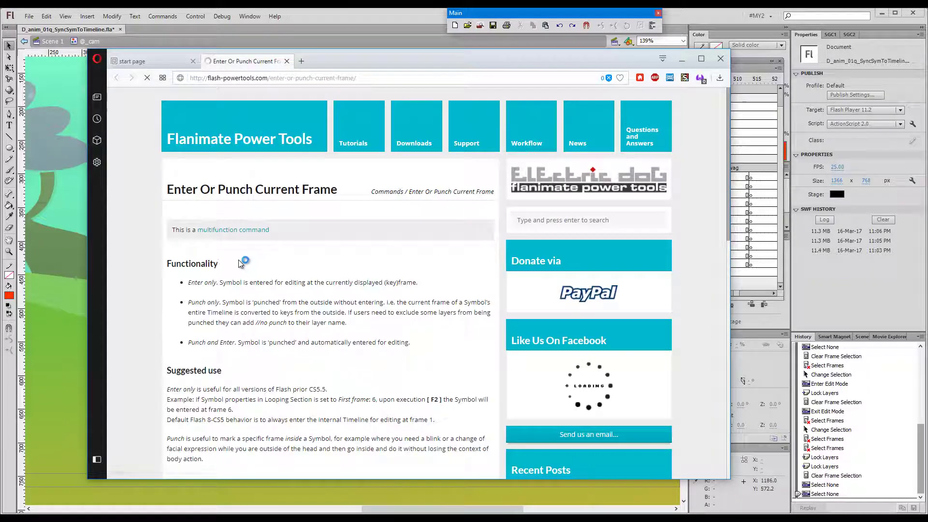
scroll(120, 311, "down", 3)
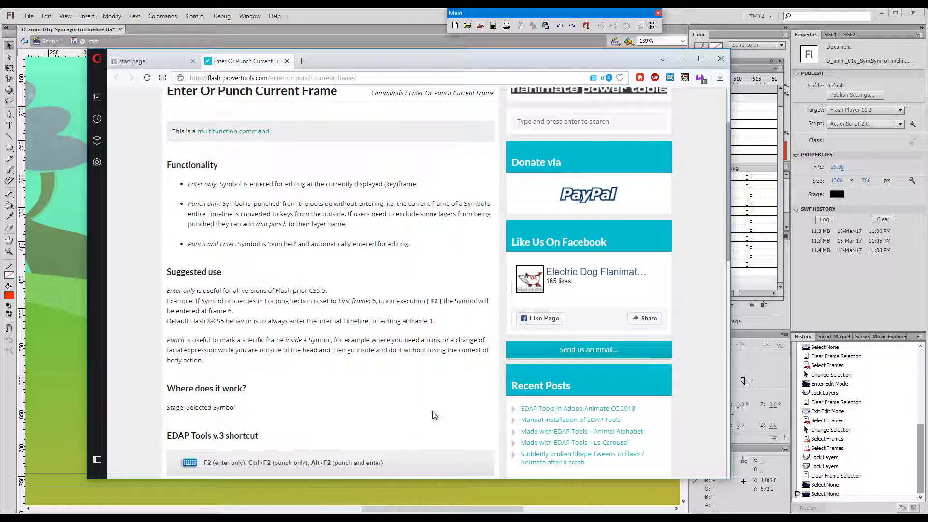
left_click(683, 62)
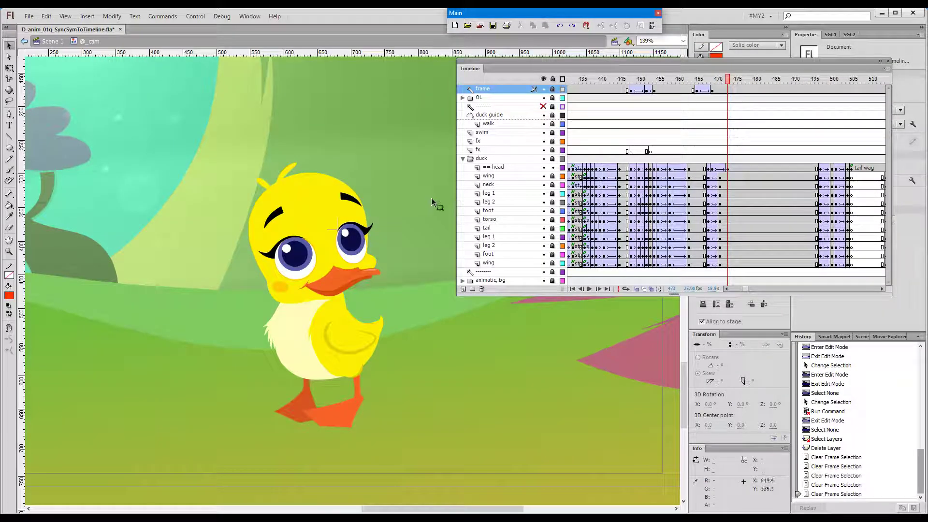
- Select the dck_head instance, shift the Timeline left to see its properties, and briefly enter dck_head
left_click(337, 260)
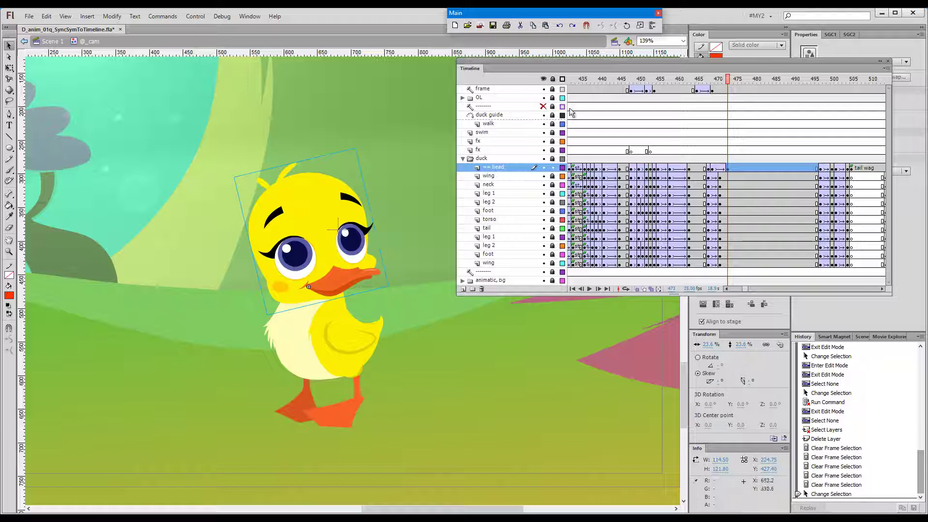
left_click_drag(640, 71, 572, 68)
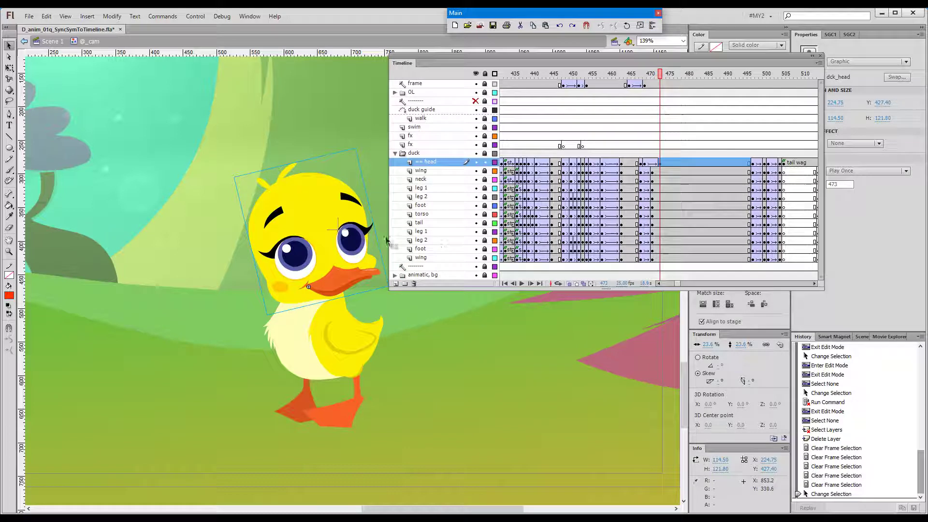
double_click(339, 288)
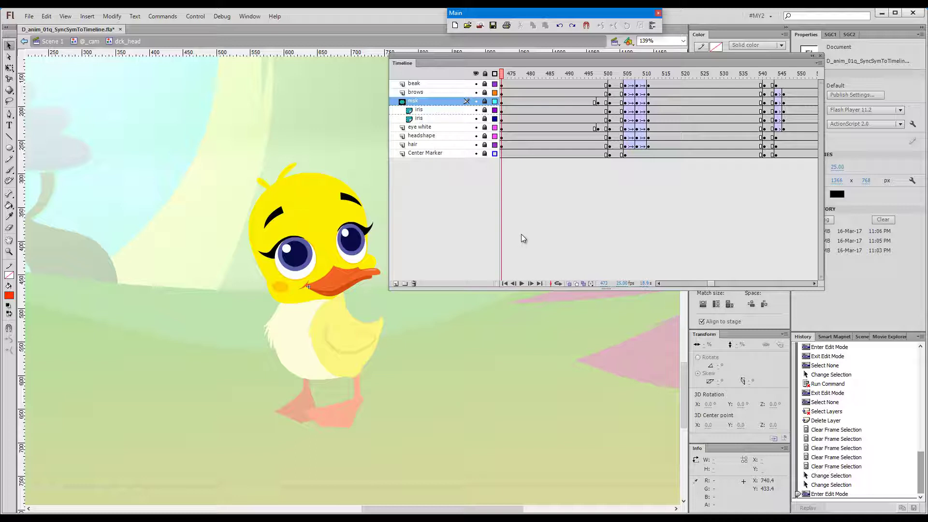
left_click(90, 42)
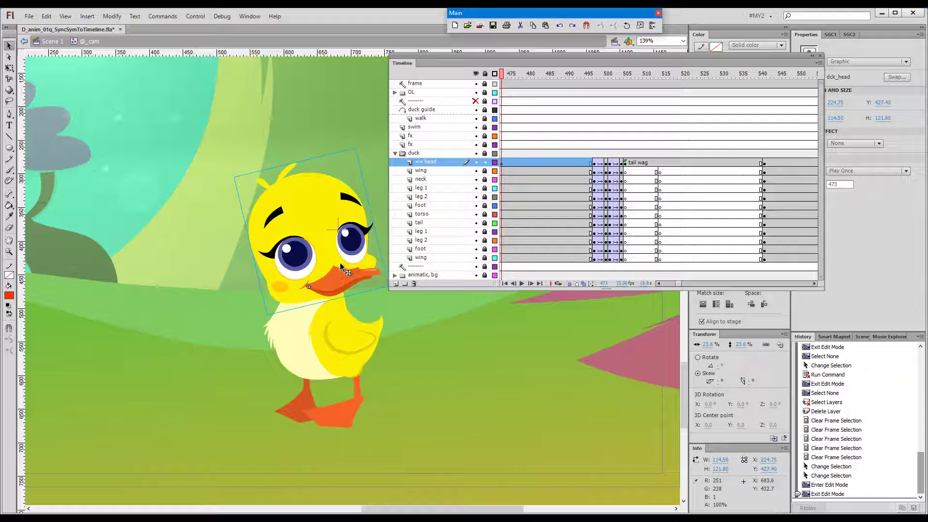
- Enter dck_head at frames 497 and 500 to see the blink, then exit to the scene
key("F2")
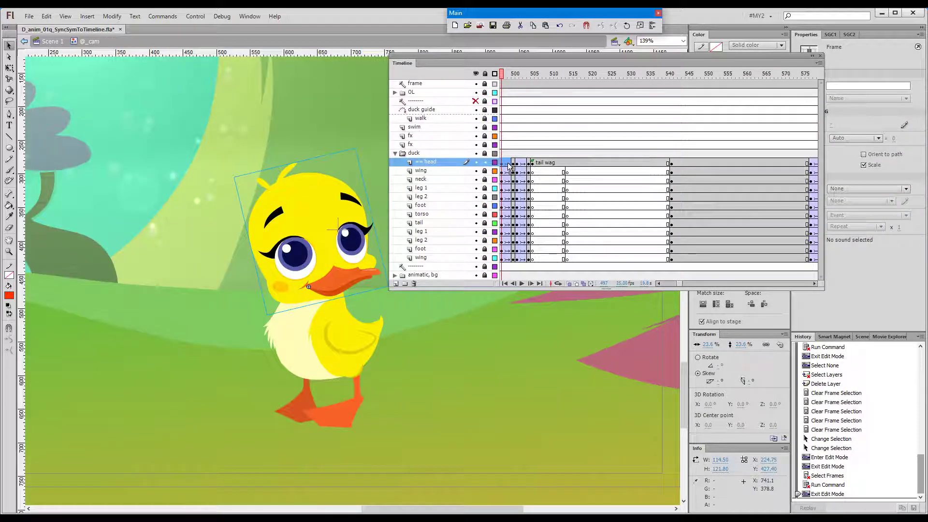
left_click(514, 164)
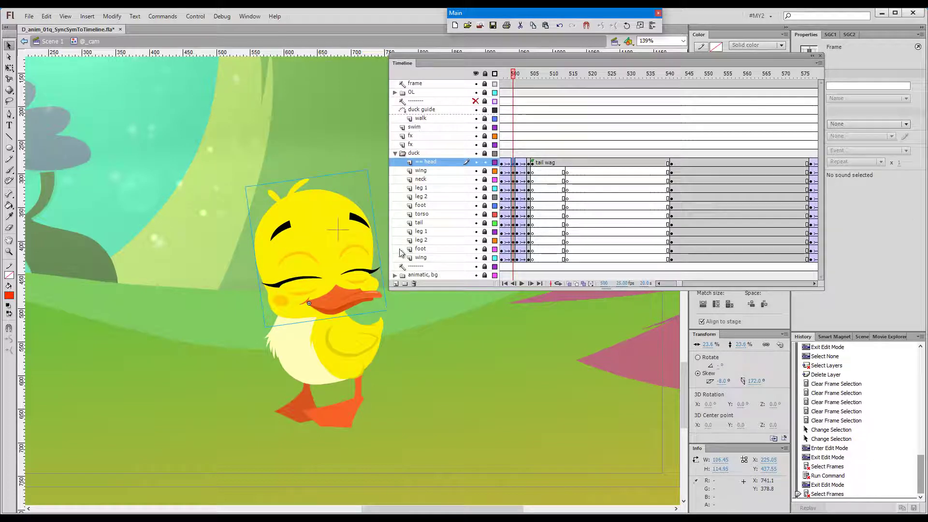
key("F2")
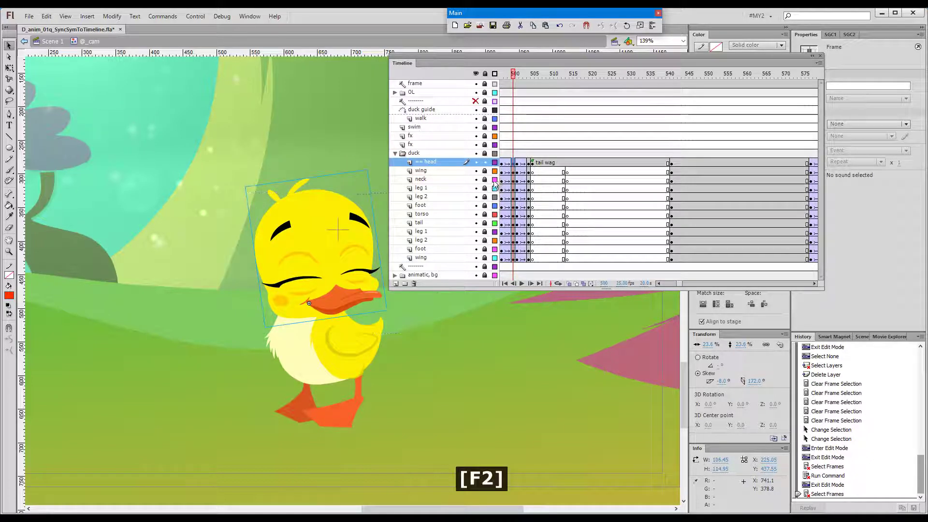
double_click(513, 315)
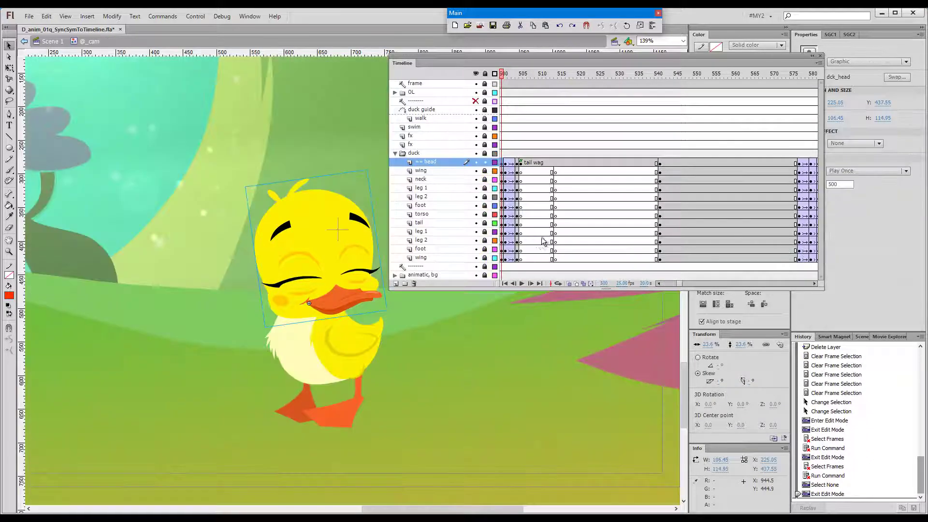
- Move the playhead to frame 473 and enter the selected head symbol there
scroll(536, 244, "left", 5)
scroll(536, 245, "left", 2)
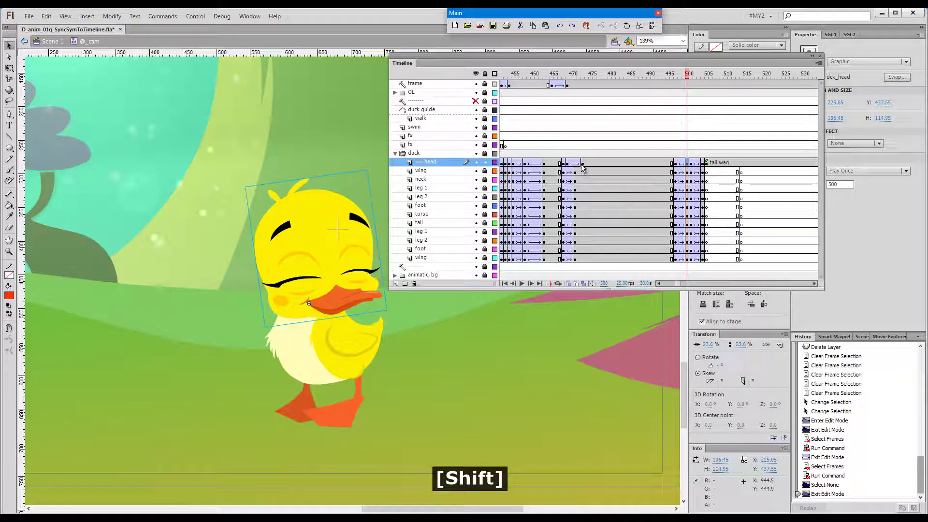
left_click(579, 76)
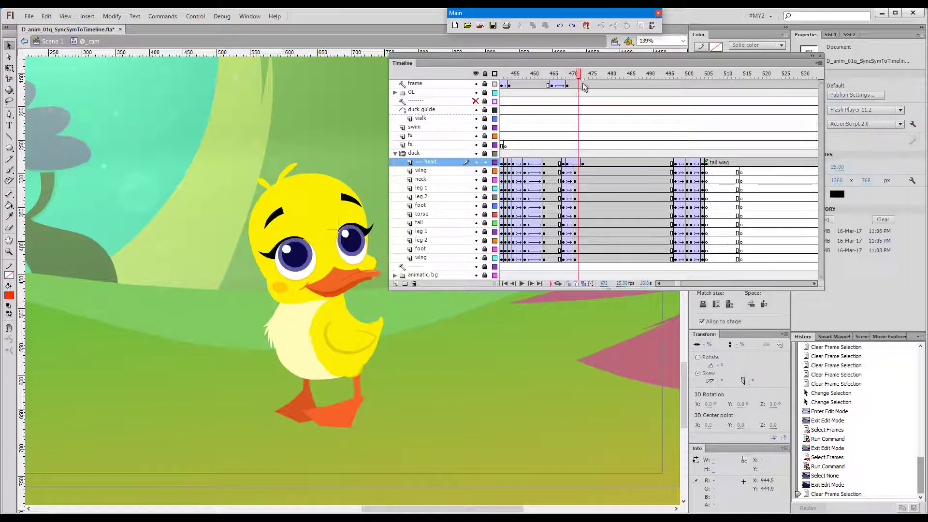
key(".")
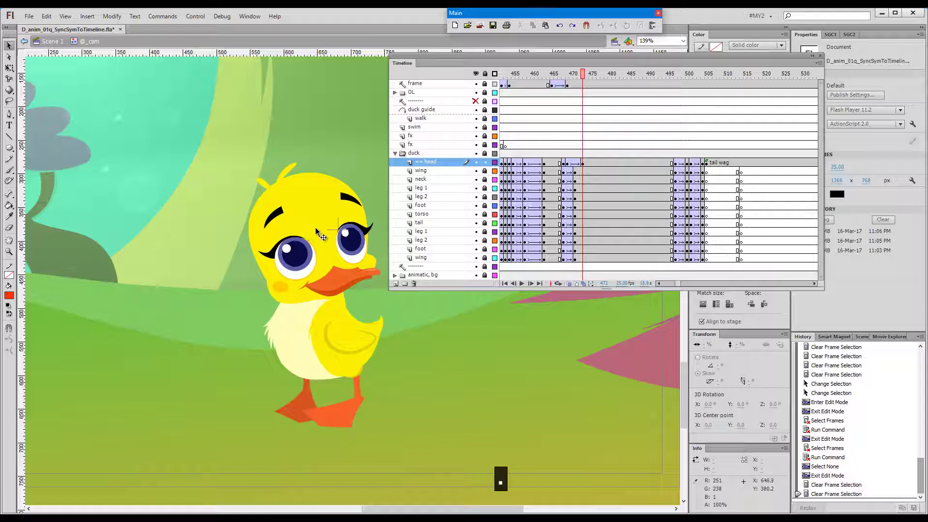
left_click(316, 229)
key("F2")
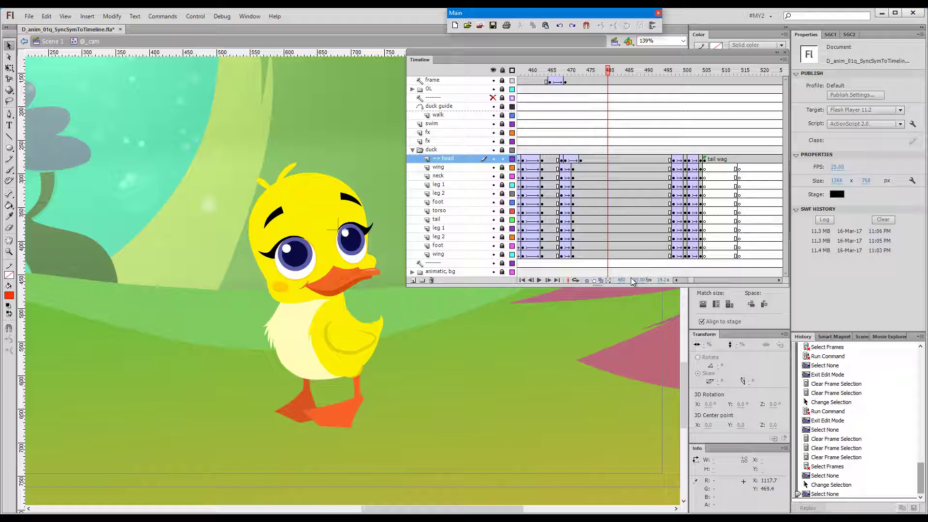
- Punch frame 480 of the head layer with Ctrl+F2
left_click(607, 160)
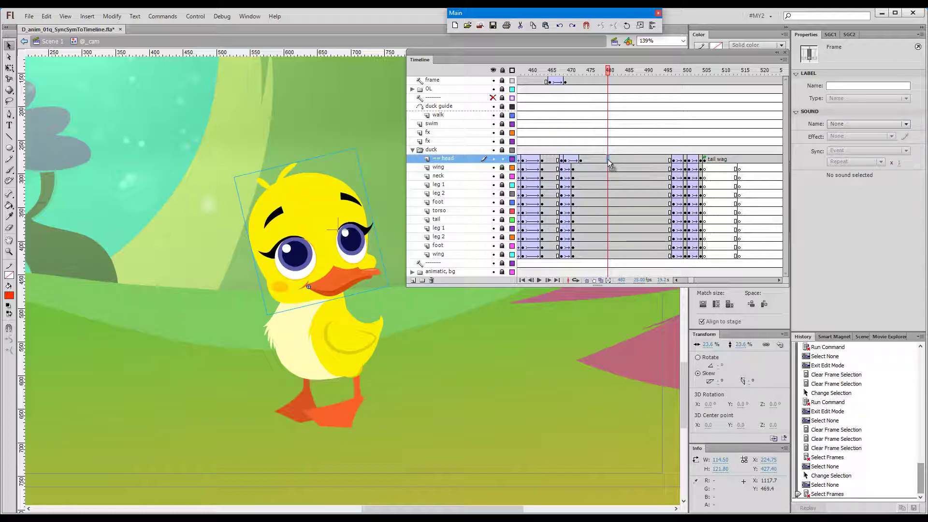
key("ctrl")
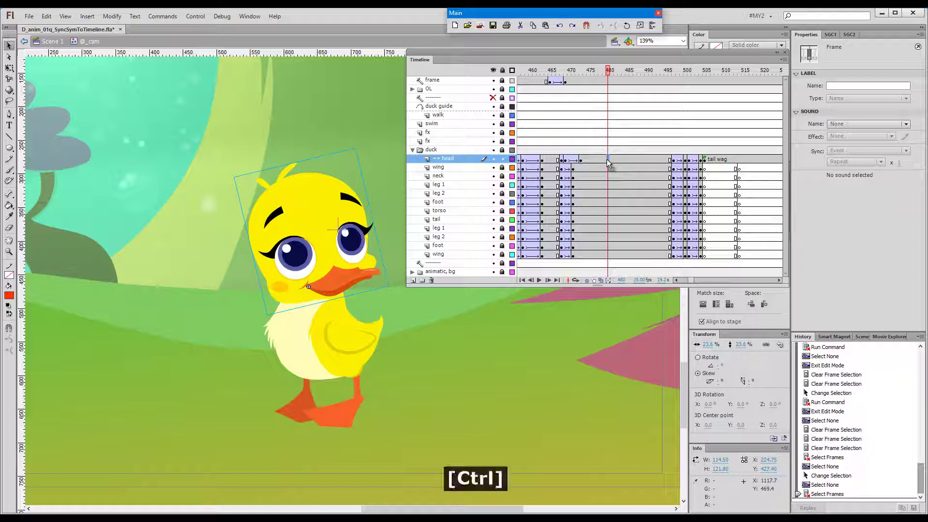
key("ctrl+F2")
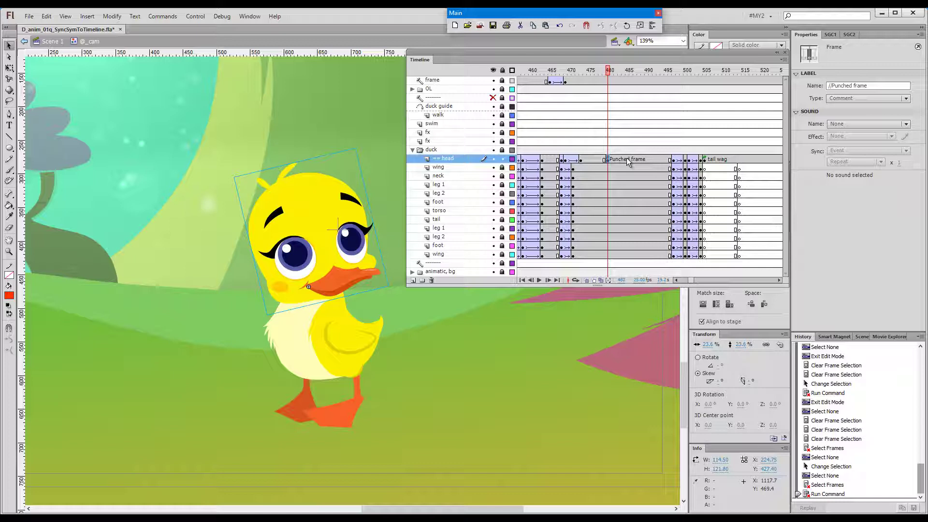
- Enter dck_head and bring earlier frames into view to inspect the punched keys
left_click(341, 205)
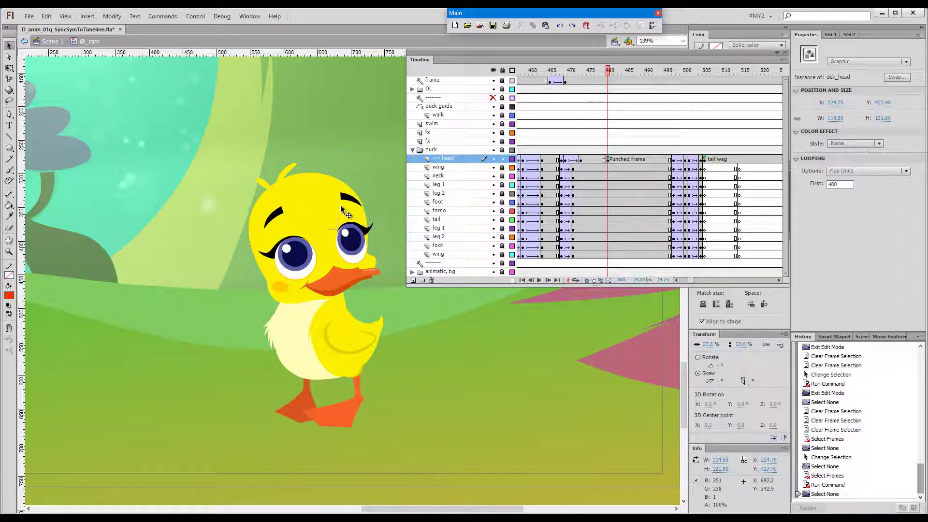
double_click(336, 209)
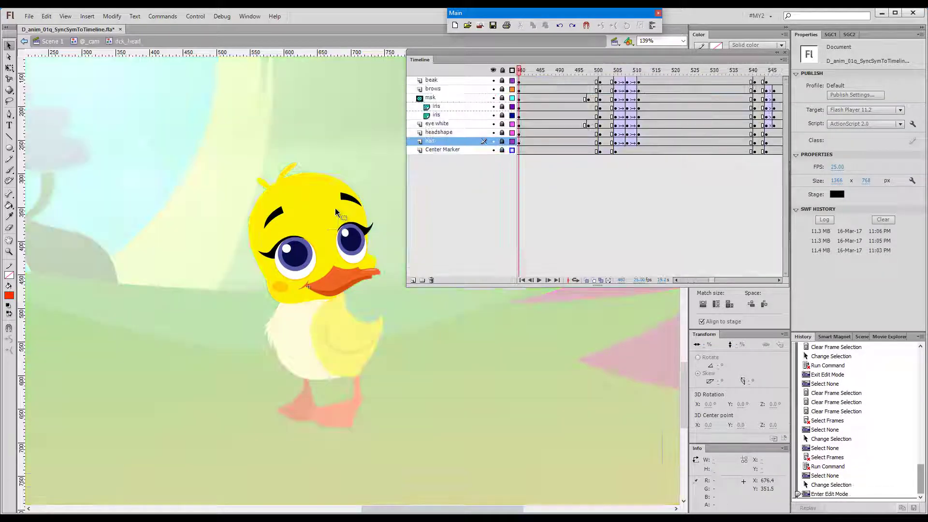
left_click(676, 280)
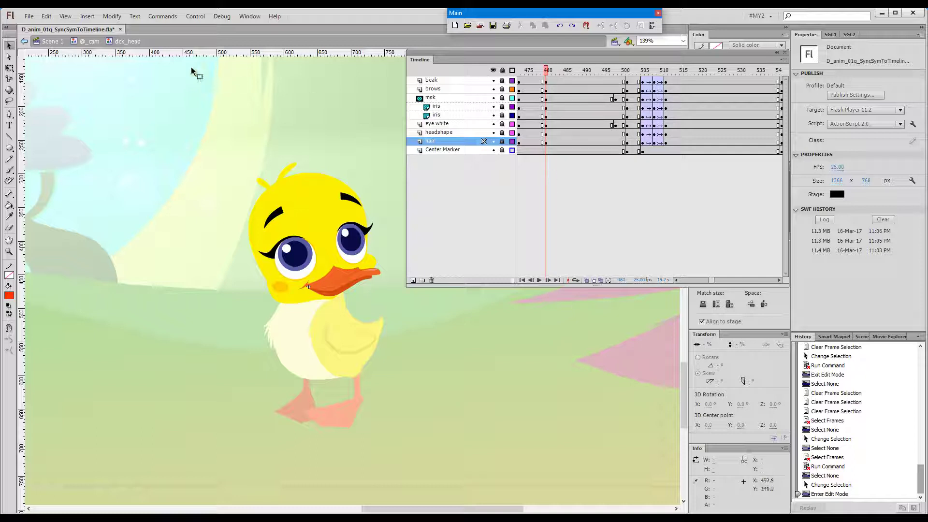
left_click(96, 46)
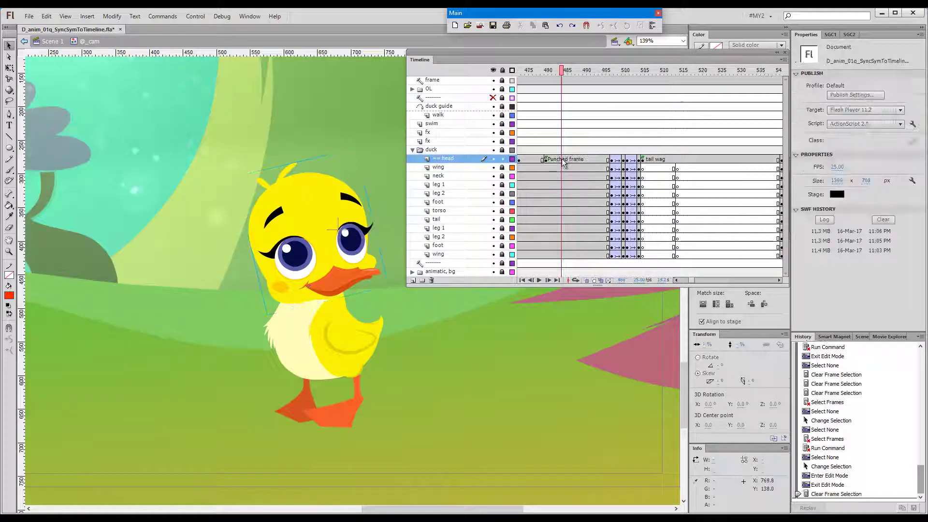
left_click(559, 159)
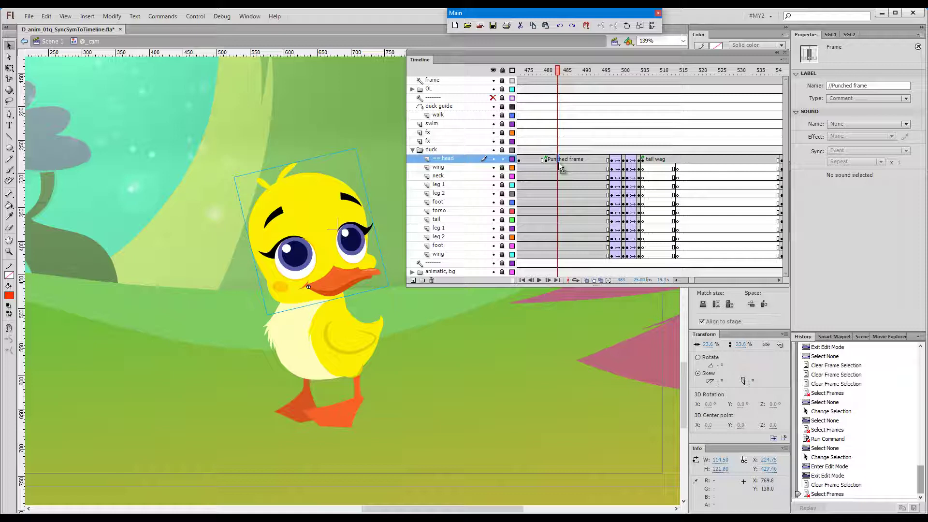
key("alt+F2")
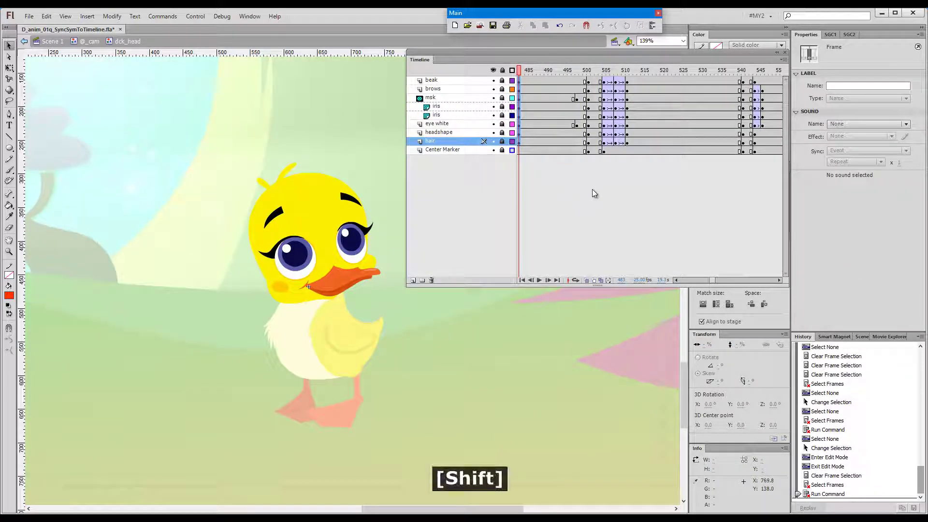
scroll(594, 190, "left", 2)
scroll(594, 194, "left", 1)
left_click(562, 73)
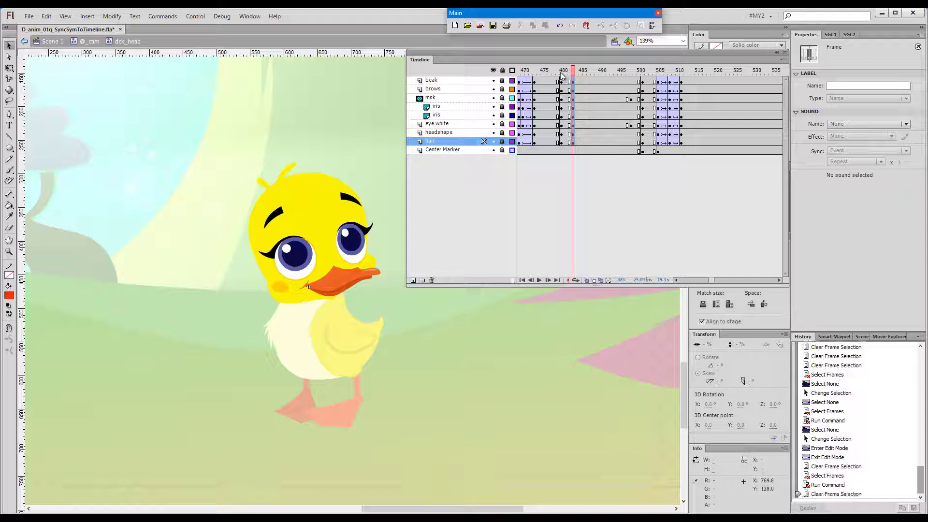
mouse_move(563, 72)
left_mouse_down()
mouse_move(575, 73)
mouse_move(551, 76)
mouse_move(561, 81)
left_mouse_up()
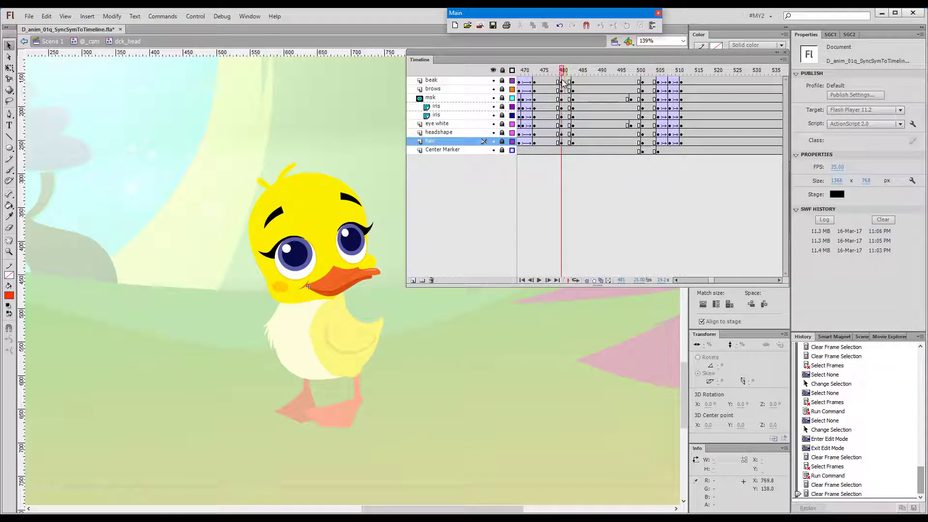
left_click(502, 98)
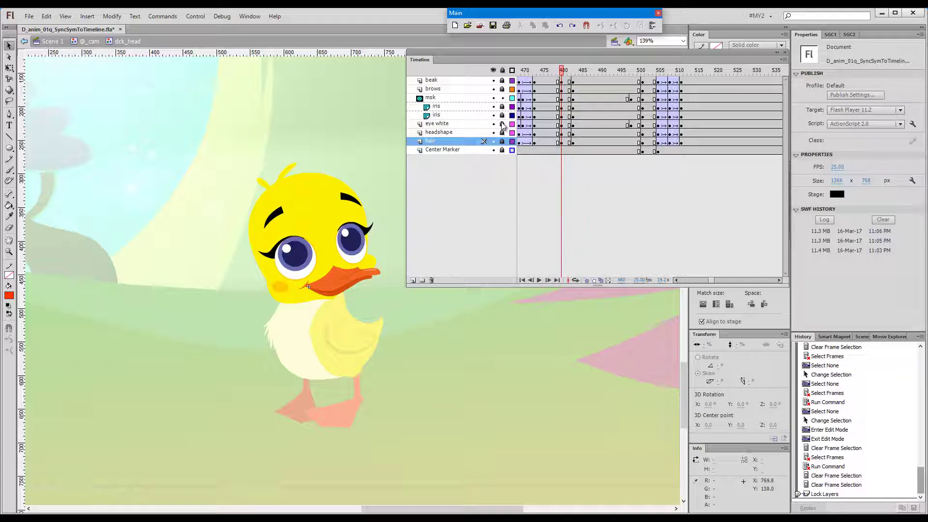
left_click(503, 125)
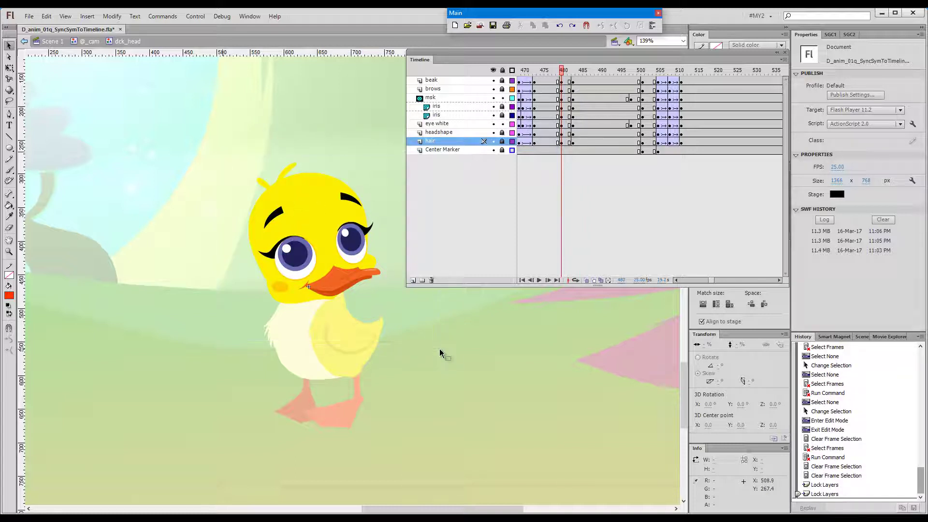
left_click_drag(226, 157, 439, 349)
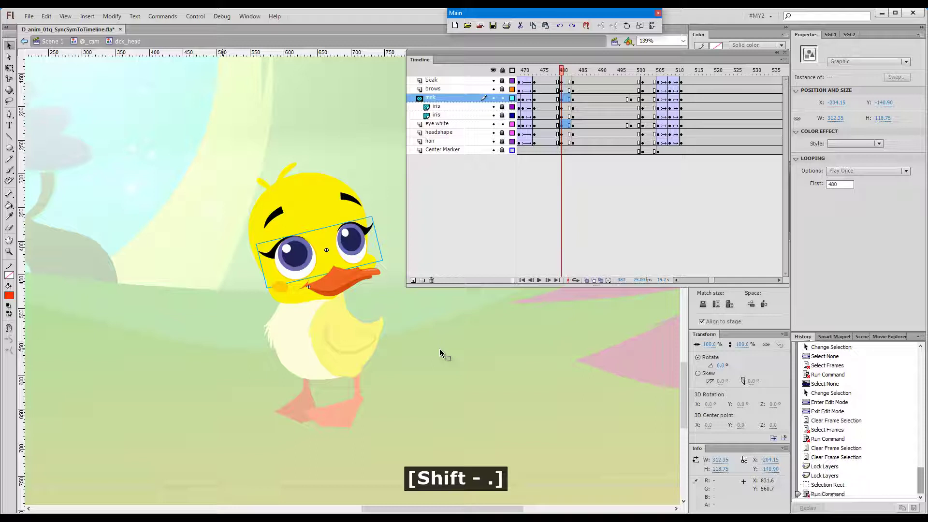
left_click(503, 71)
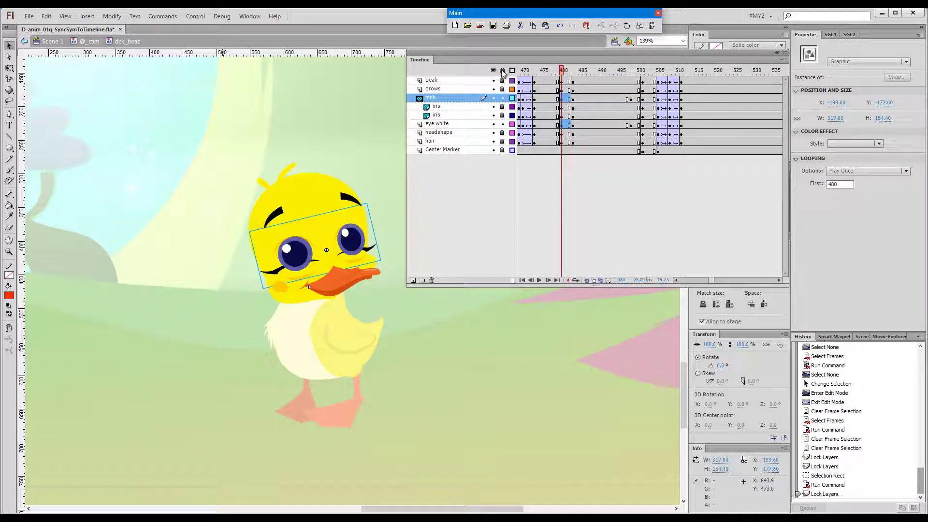
left_click(559, 70)
left_click_drag(560, 70, 580, 73)
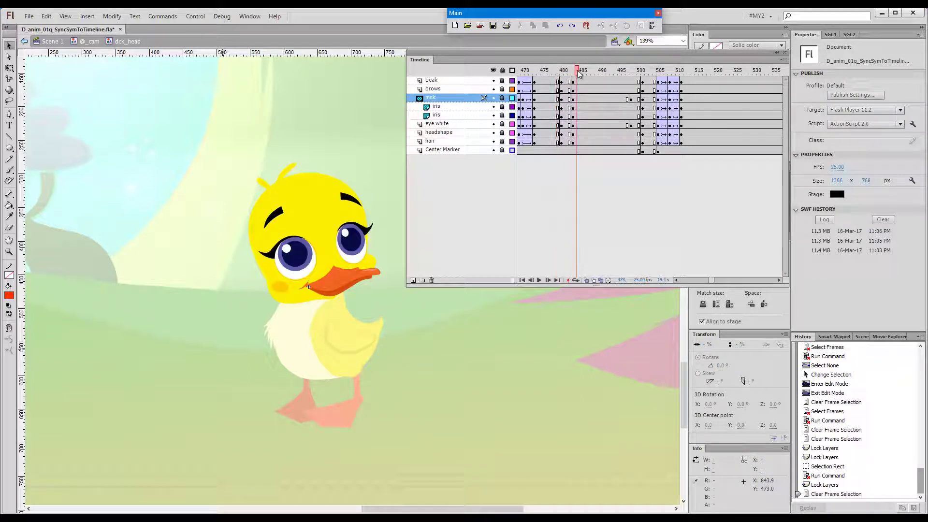
left_click(90, 41)
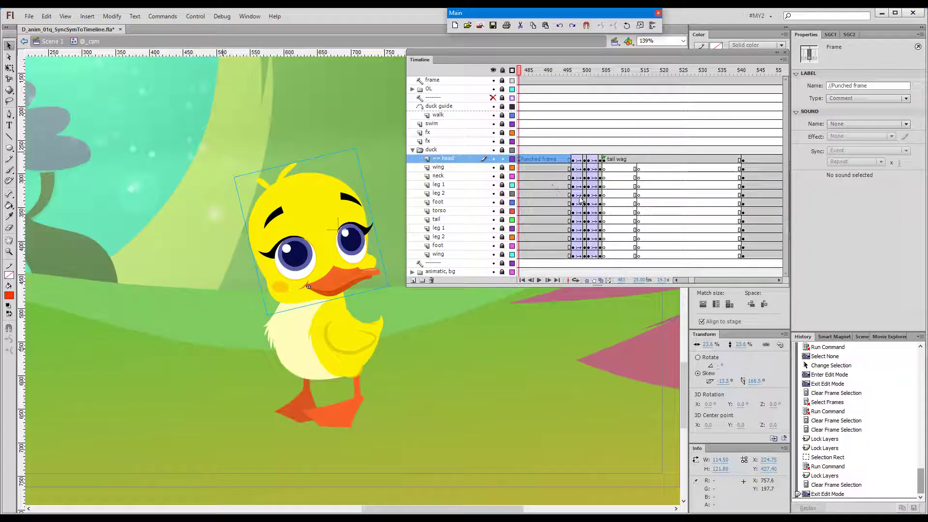
scroll(549, 71, "left", 3)
left_click(553, 70)
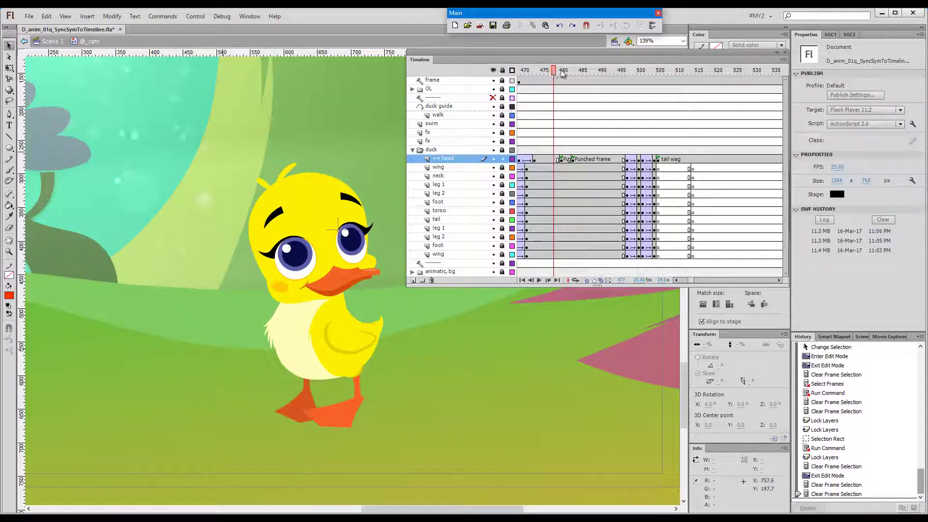
left_click_drag(562, 73, 599, 84)
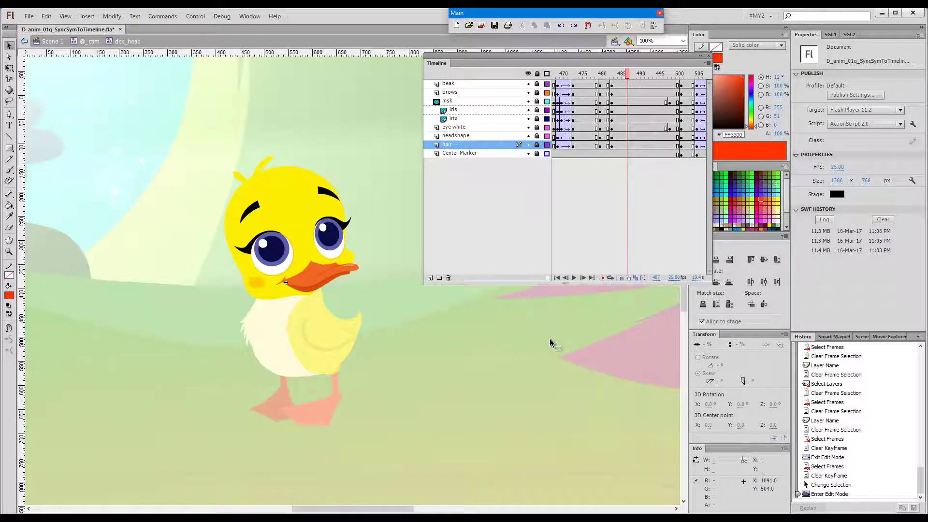
key("F12")
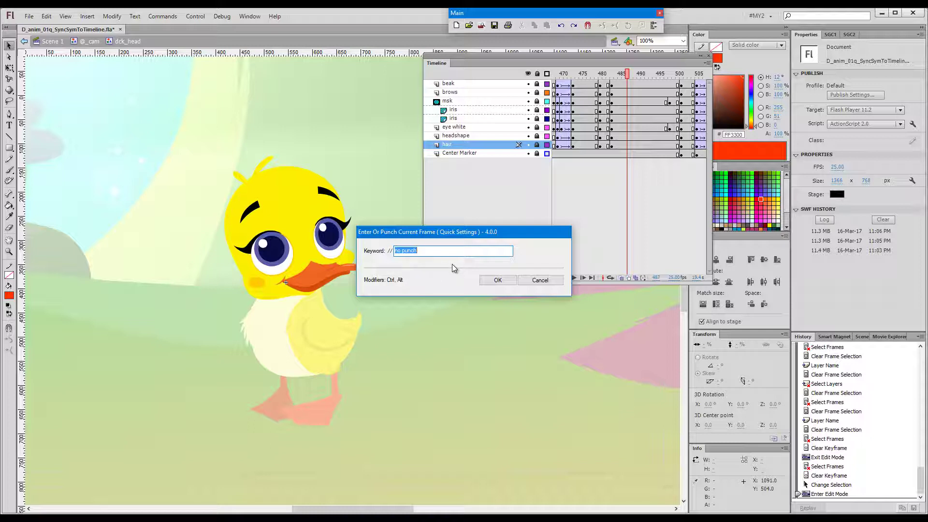
- Cancel Quick Settings and append ' //no punch' to the hair and beak layer names
left_click(539, 281)
double_click(465, 145)
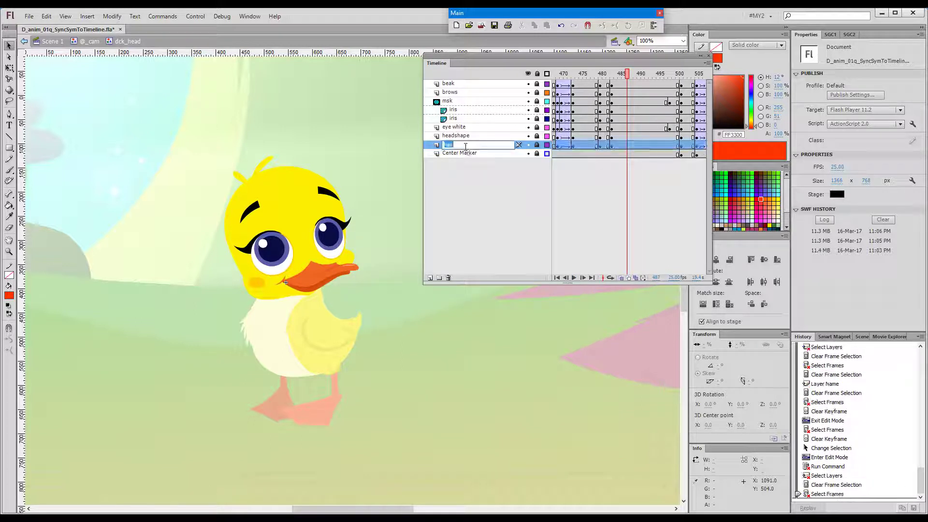
type("/")
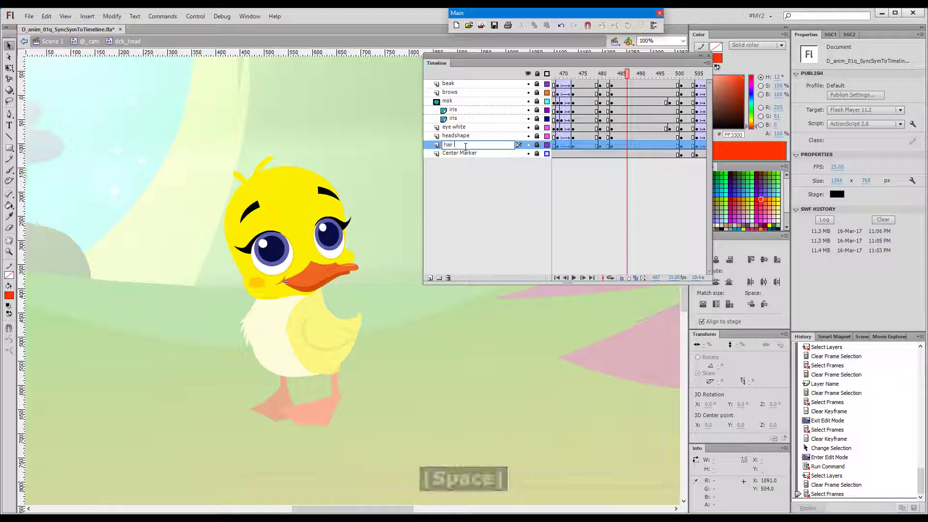
type("/no punch")
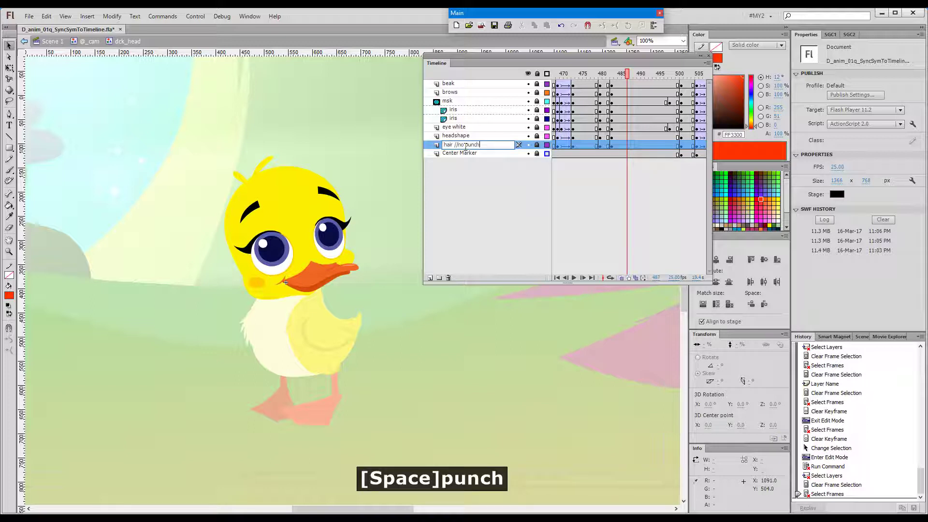
key("Return")
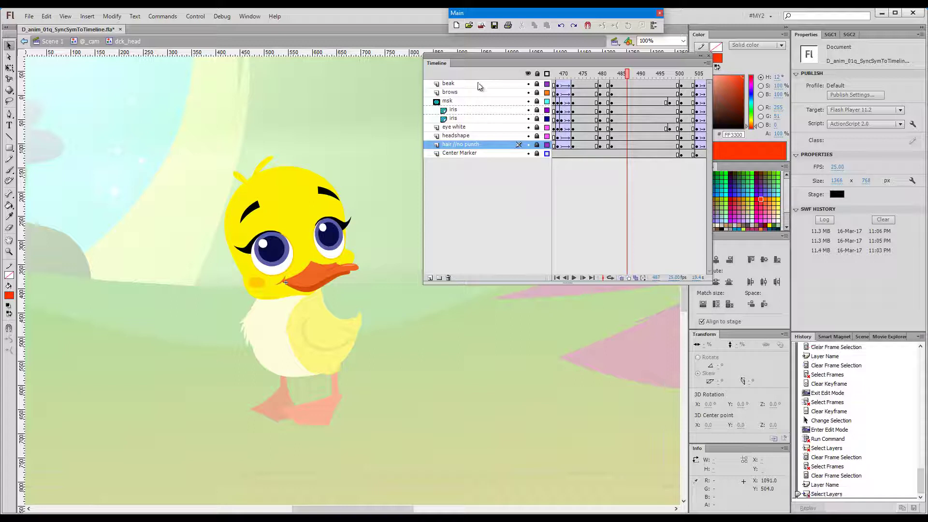
double_click(478, 83)
left_click(479, 83)
type("//no punch")
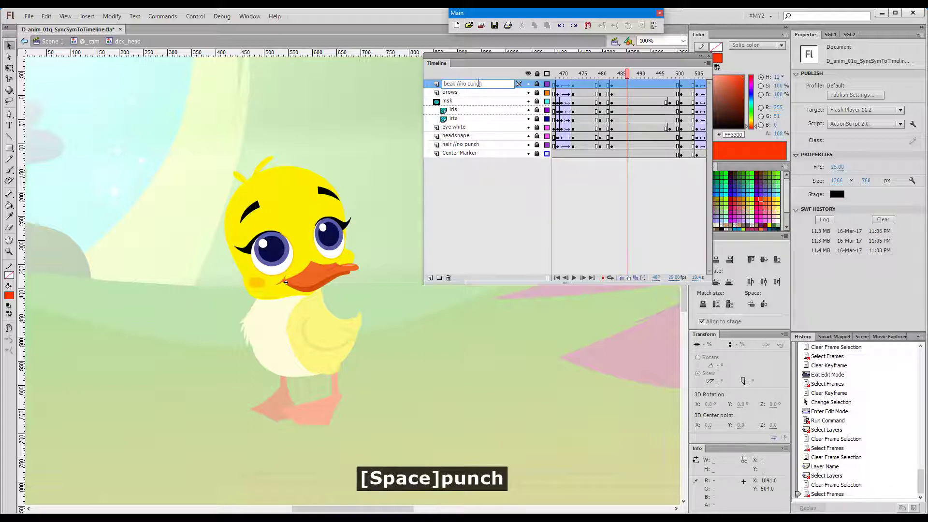
key("Return")
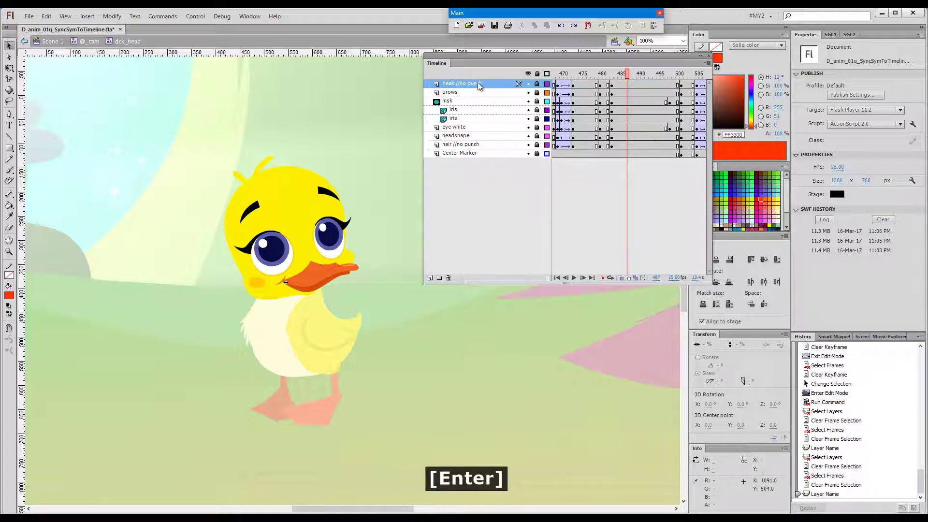
left_click(81, 43)
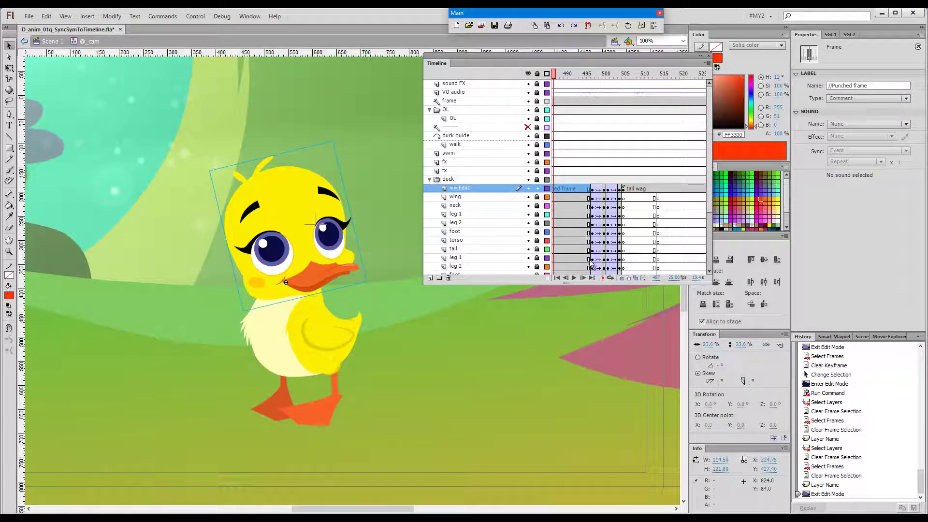
- Centre the timeline, pick a head-layer frame and edit dck_head in place with Alt+F2
left_click(603, 278)
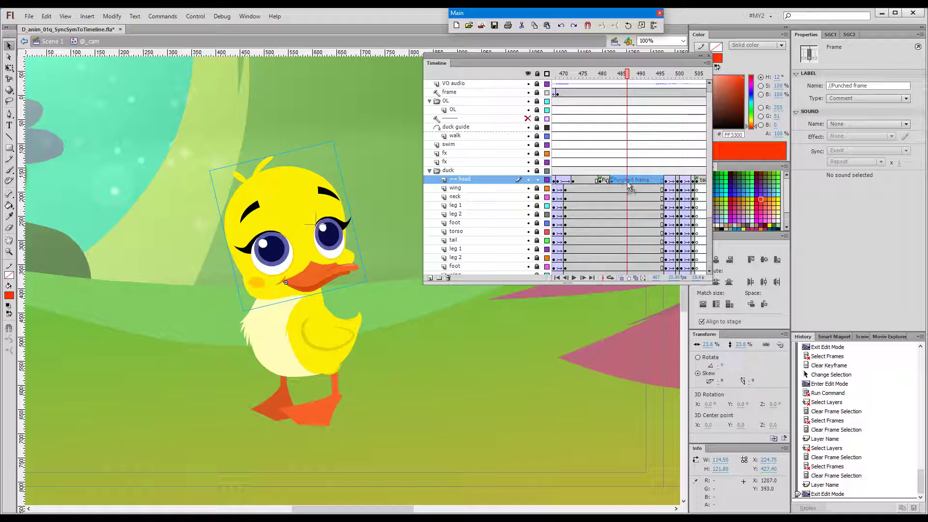
left_click(628, 182)
key("alt+F2")
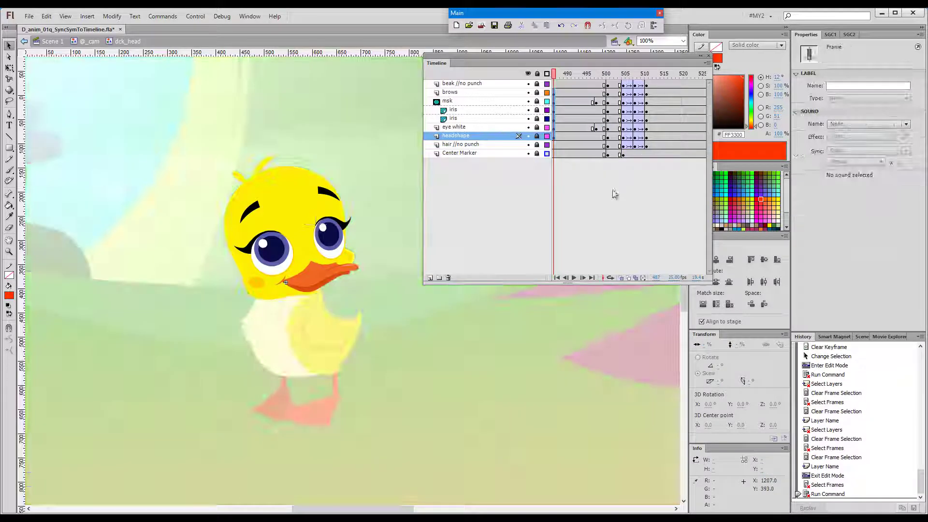
left_click(602, 278)
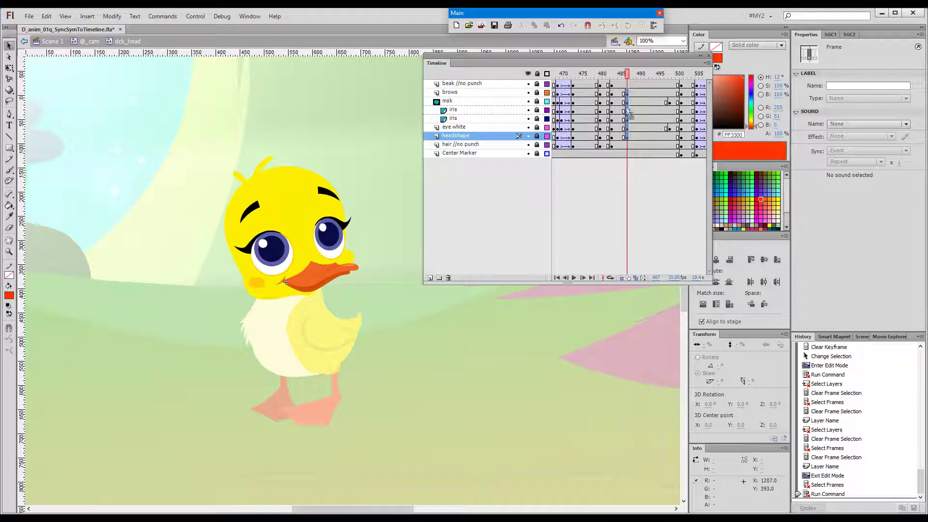